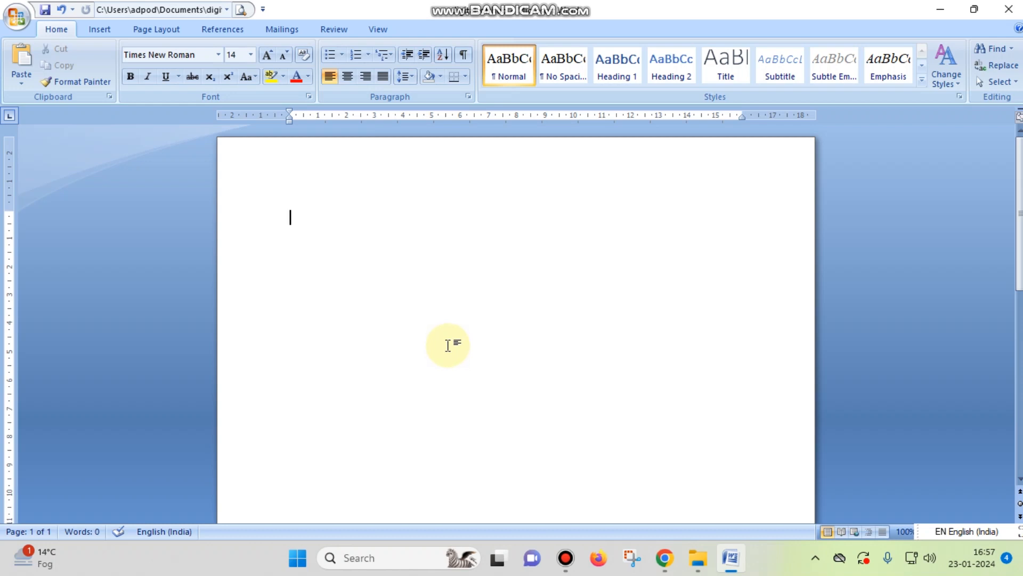
Center the first line and enter the heading "My Identity", ending with a new line
{"action": "key", "text": "ctrl+e"}
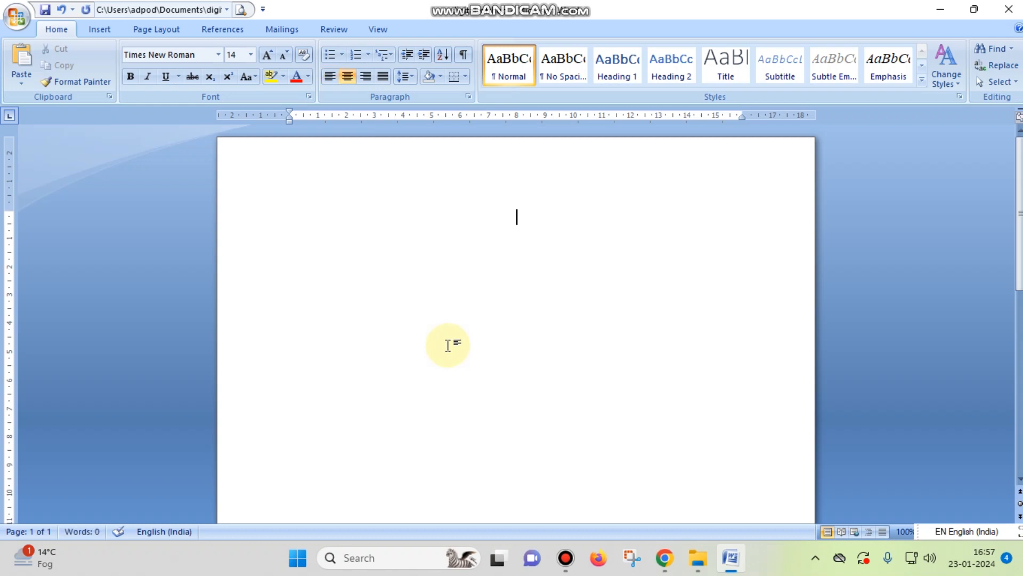
{"action": "type", "text": "My i"}
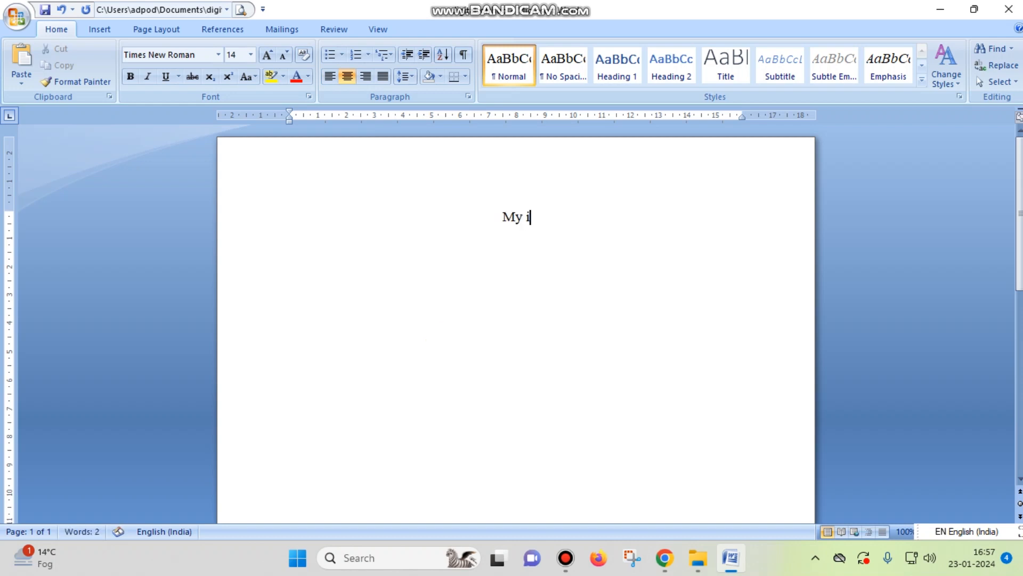
{"action": "key", "text": "BackSpace"}
{"action": "type", "text": "Iden"}
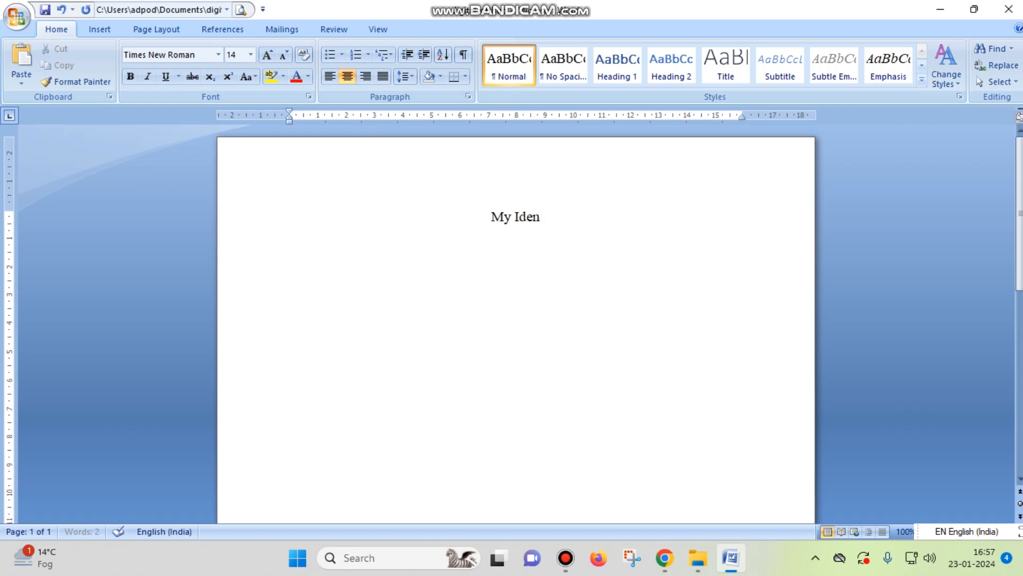
{"action": "type", "text": "tity"}
{"action": "key", "text": "Return"}
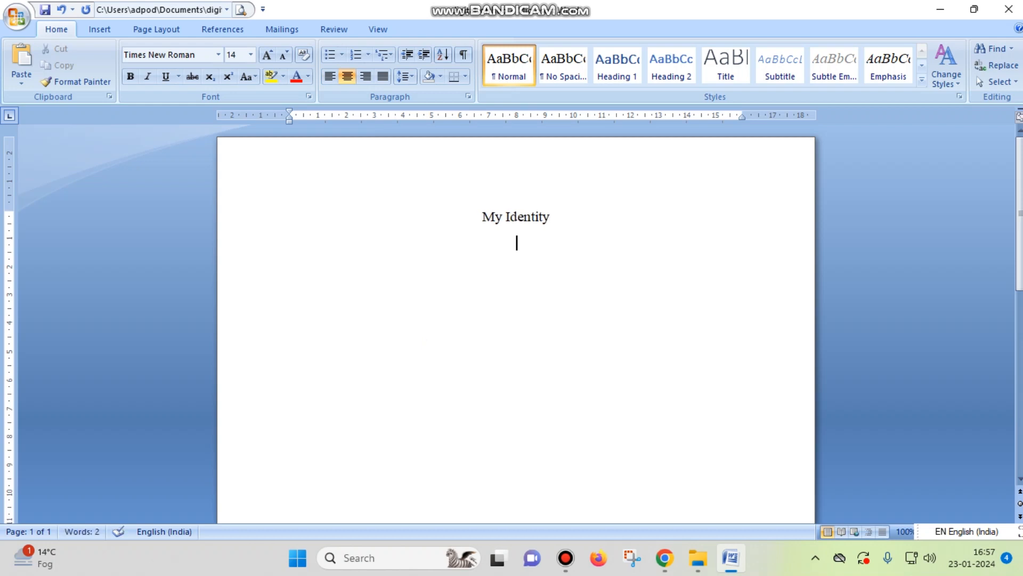
Left-align the line below the heading and enter the label "Name"
{"action": "left_click", "coordinate": [448, 345]}
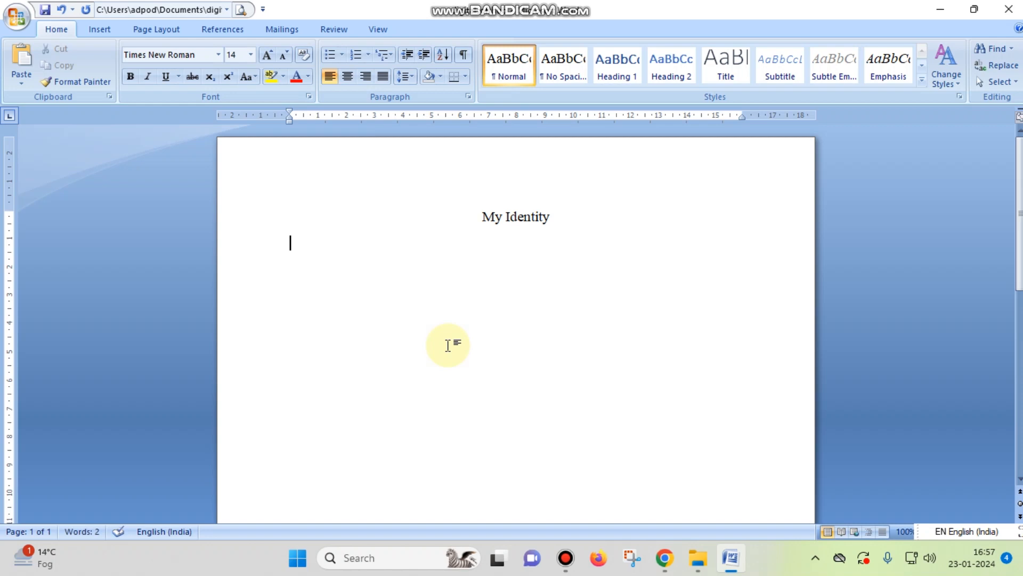
{"action": "type", "text": "Name"}
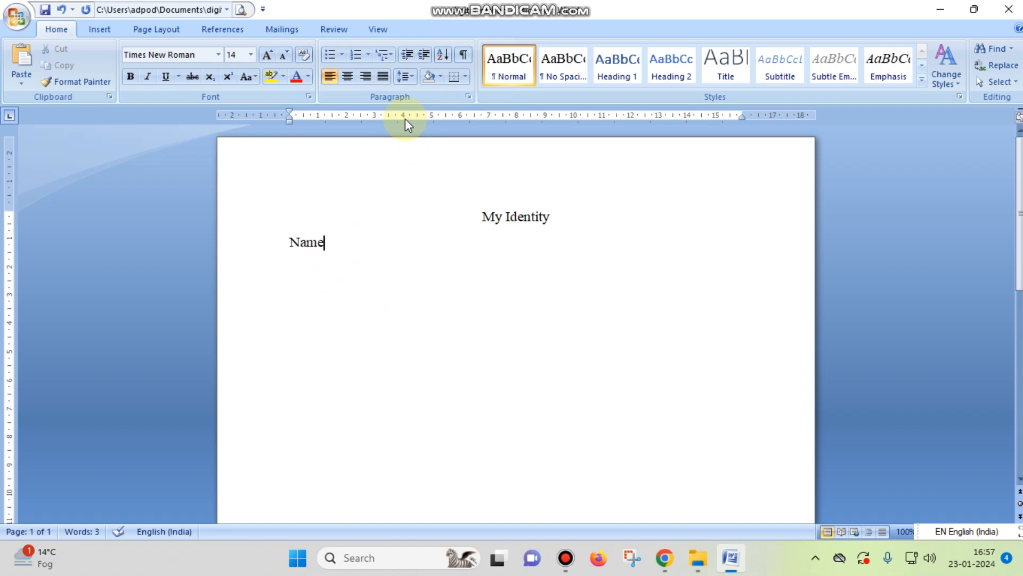
{"action": "left_click", "coordinate": [381, 240]}
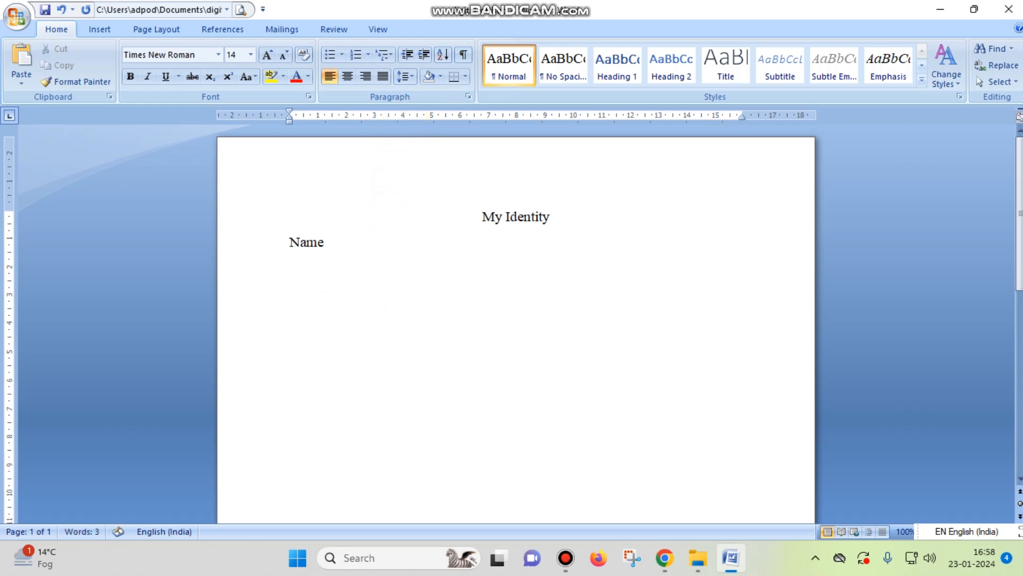
{"action": "key", "text": "Tab"}
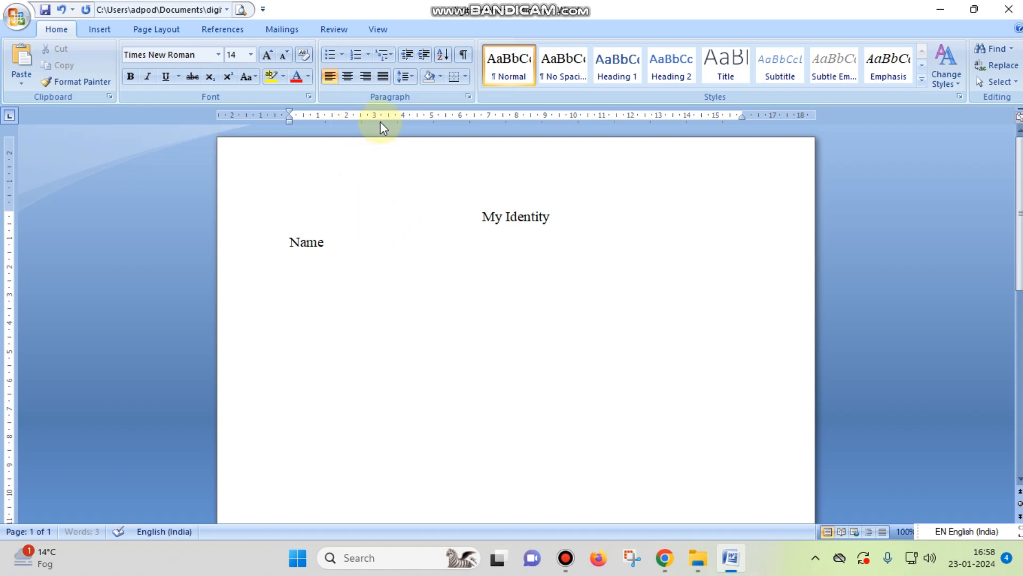
{"action": "left_click", "coordinate": [328, 246]}
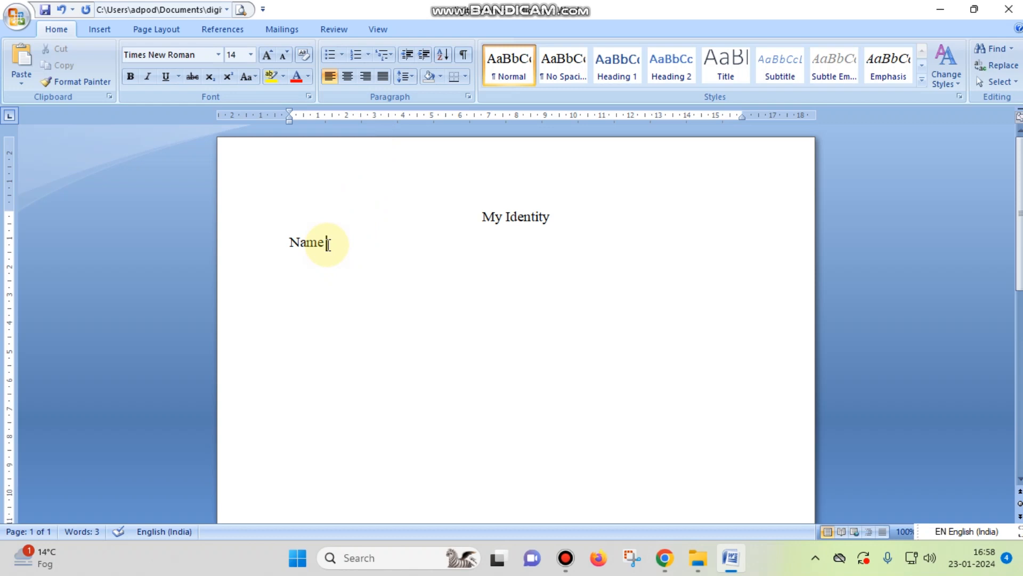
Set a left tab stop at 4 cm for the Name line and enter the person's full name at that stop
{"action": "left_click", "coordinate": [404, 118]}
{"action": "key", "text": "Tab"}
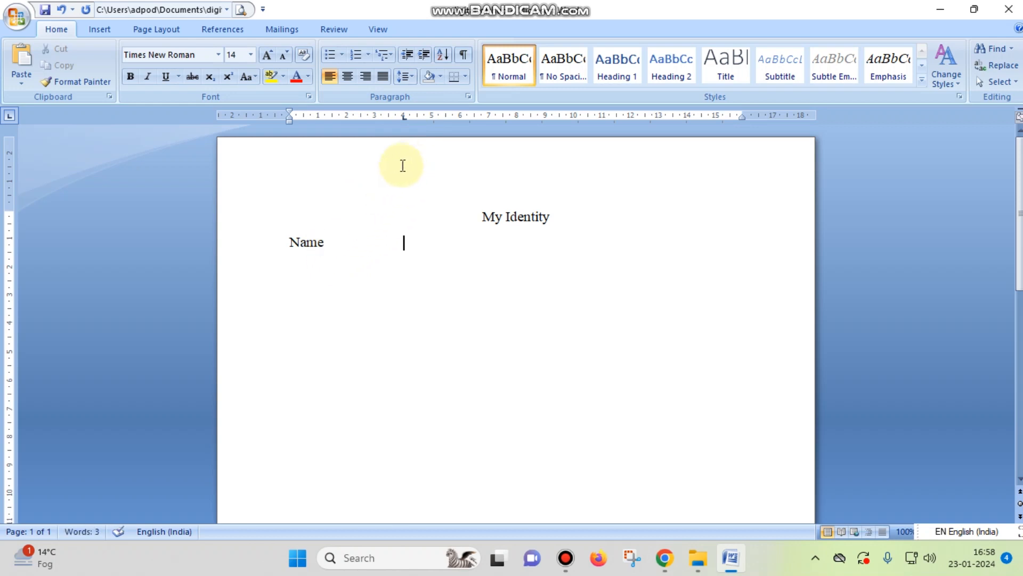
{"action": "type", "text": "A"}
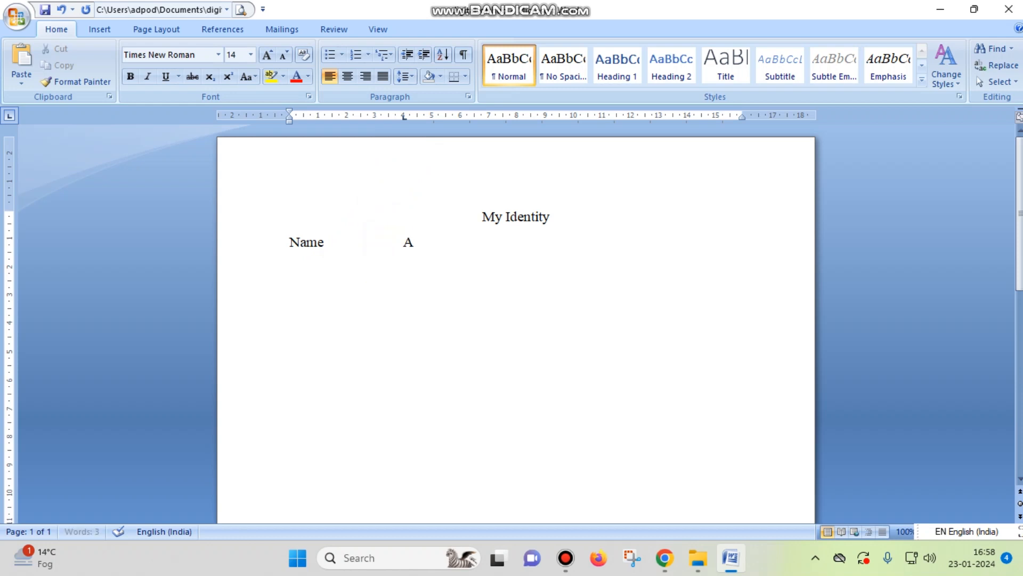
{"action": "type", "text": "bhishek Kumar"}
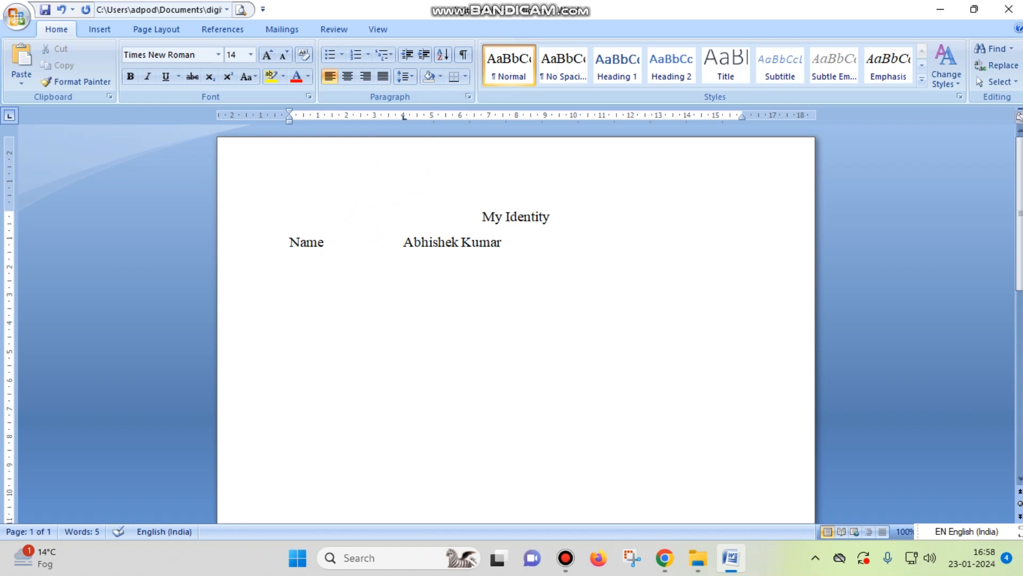
Add a "Profession" line with "YouTuber" aligned at the 4 cm tab stop
{"action": "key", "text": "Return"}
{"action": "type", "text": "Profession"}
{"action": "key", "text": "Tab"}
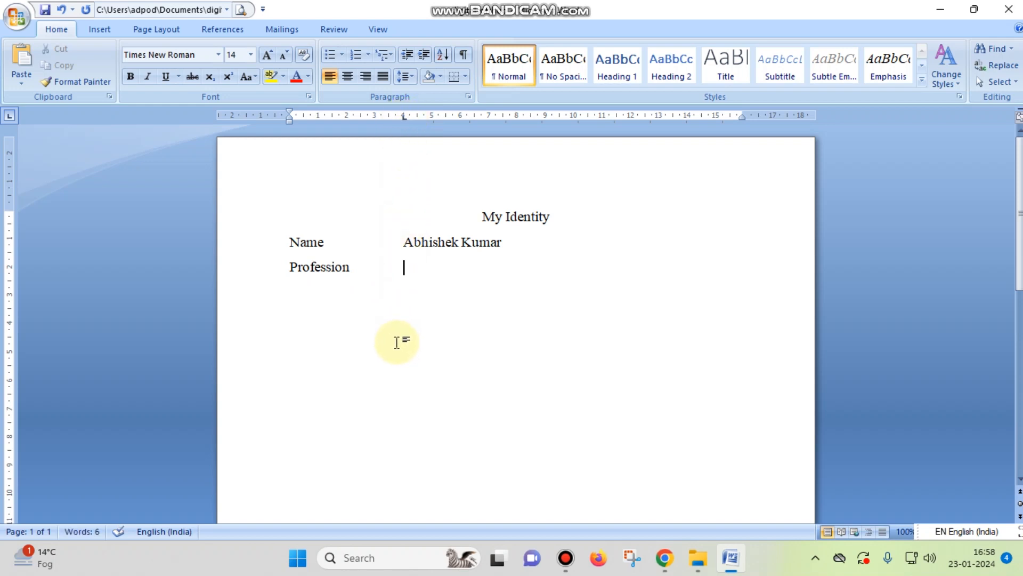
{"action": "type", "text": "YouTuber"}
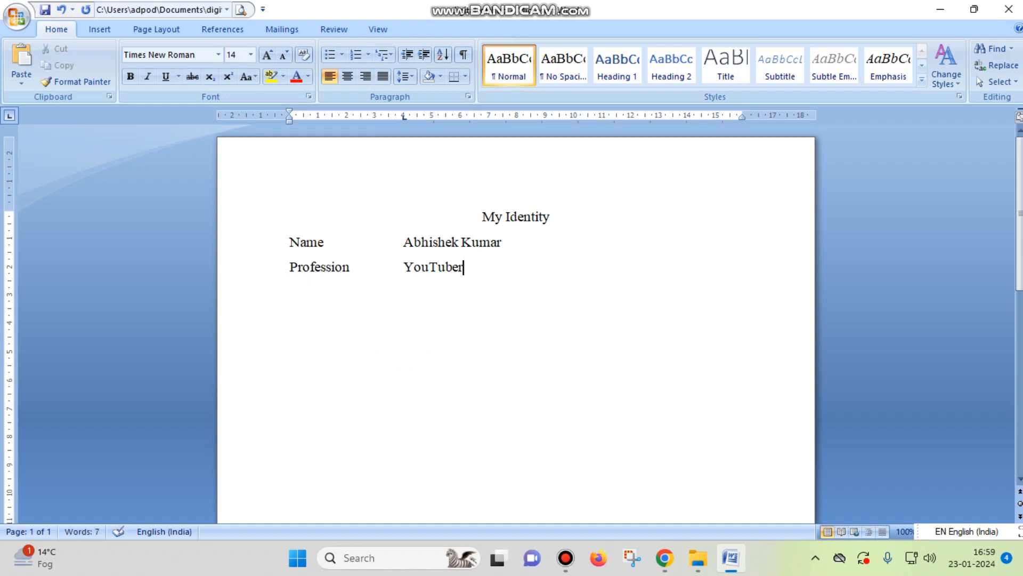
Add a "YouTube Name" line with "Digital Soft Hub" aligned at the tab stop, followed by an empty line
{"action": "key", "text": "Return"}
{"action": "type", "text": "YouTube"}
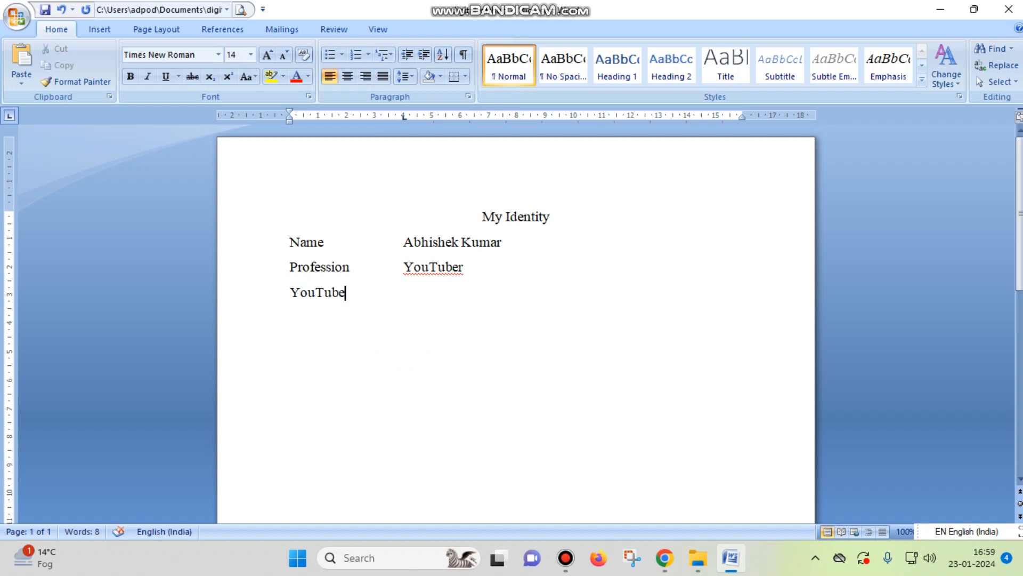
{"action": "type", "text": " Name"}
{"action": "key", "text": "Tab"}
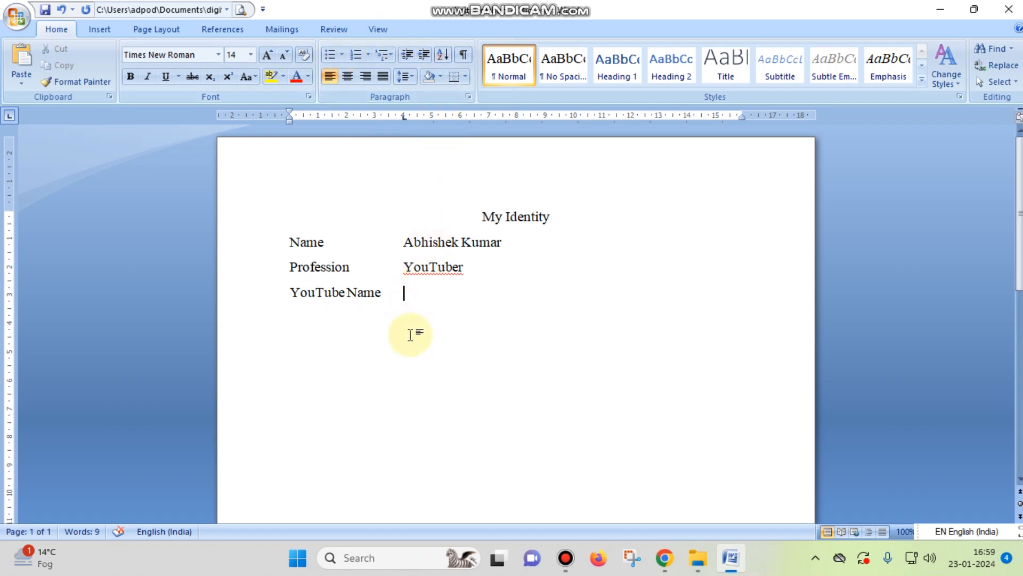
{"action": "type", "text": "Digit"}
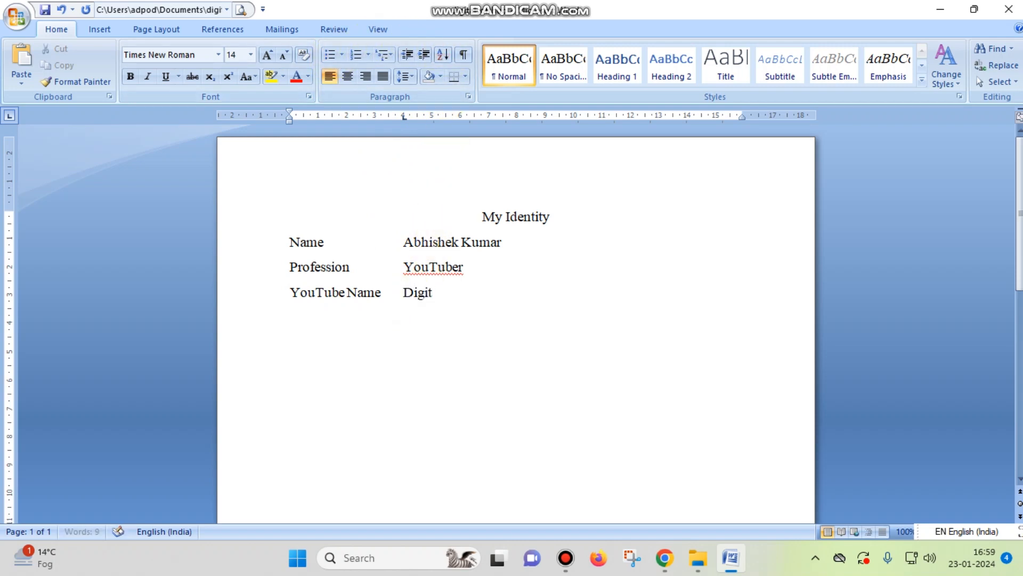
{"action": "type", "text": "al Soft Hub"}
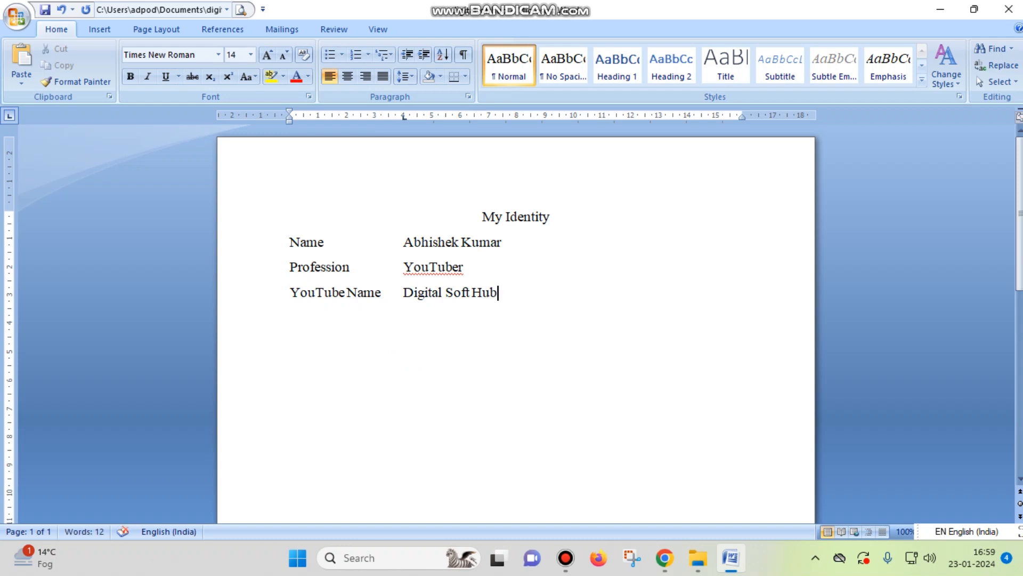
{"action": "key", "text": "Return"}
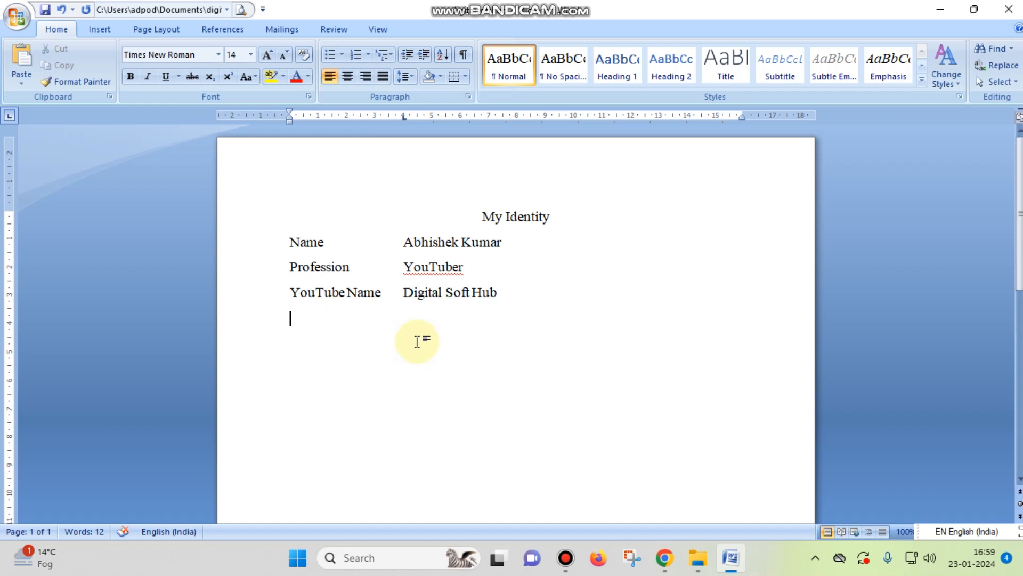
{"action": "key", "text": "Tab"}
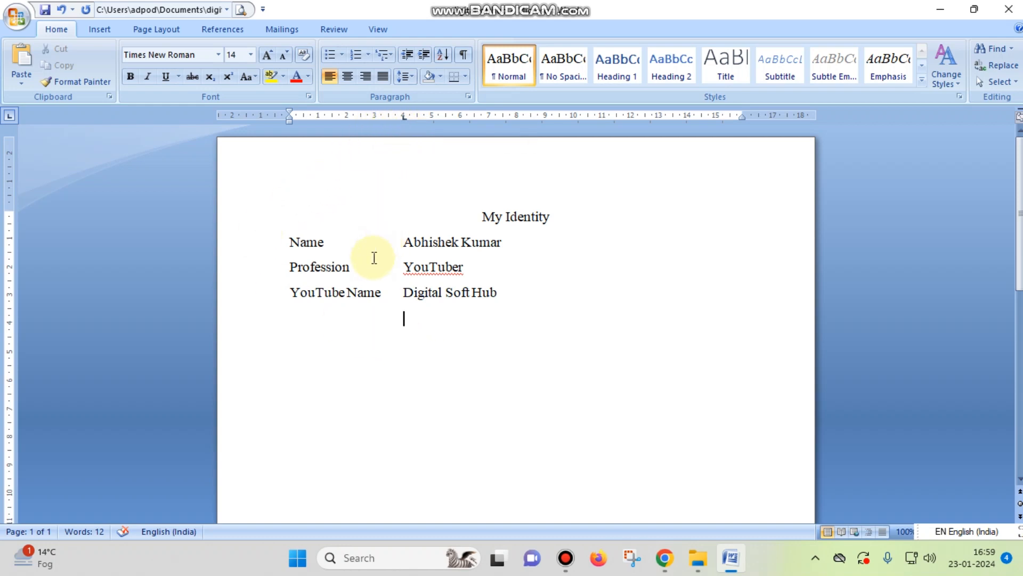
{"action": "key", "text": "ctrl+z"}
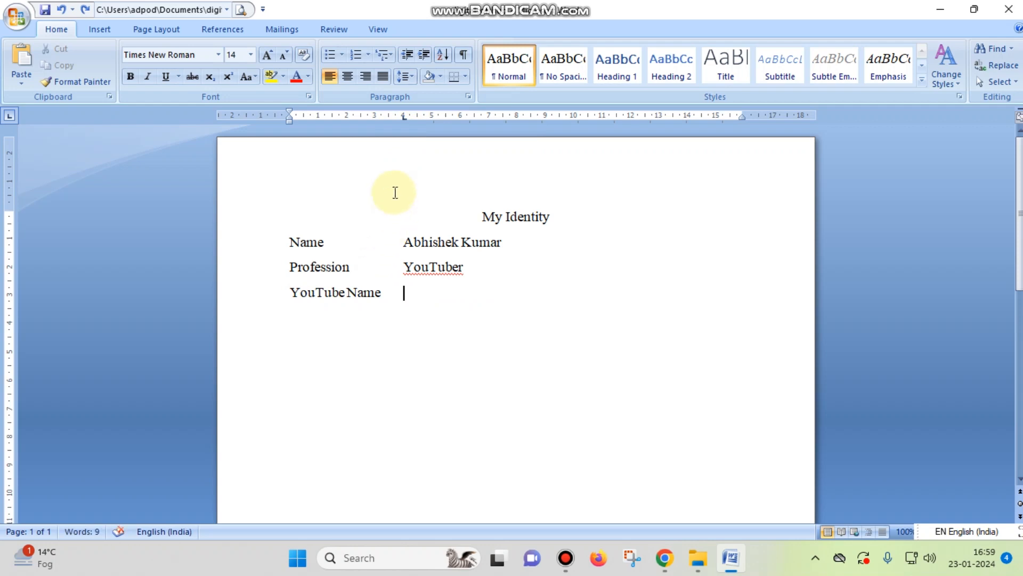
{"action": "key", "text": "ctrl+y"}
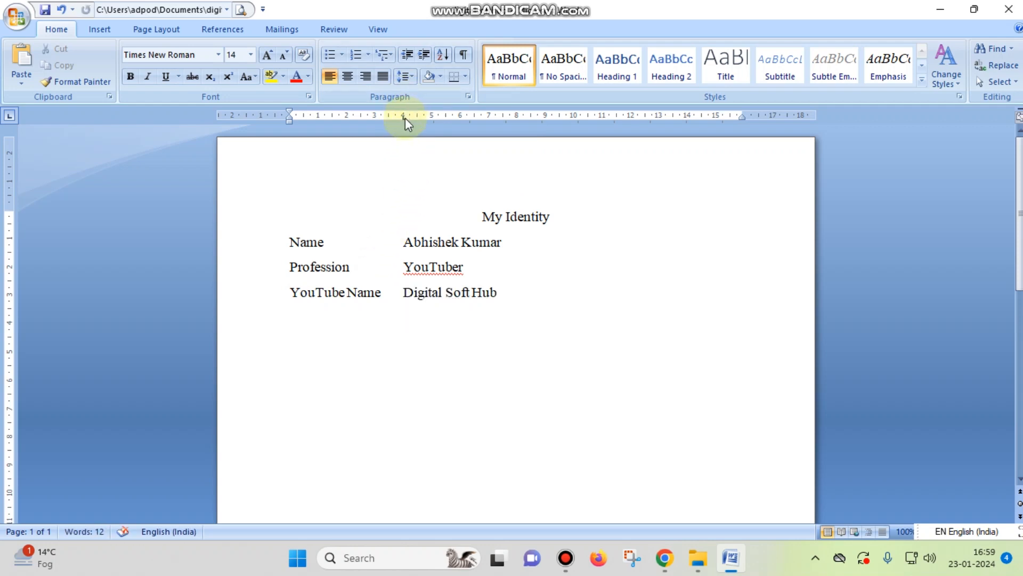
Remove the 4 cm tab stop from the empty line below "YouTube Name" and place the cursor at its start
{"action": "left_click_drag", "start_coordinate": [403, 118], "coordinate": [403, 119]}
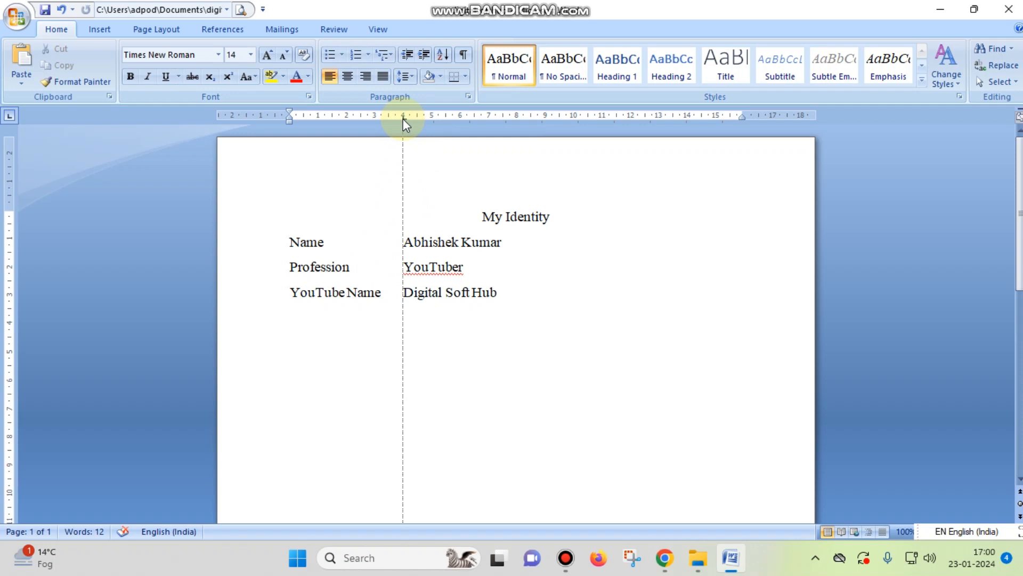
{"action": "left_click_drag", "start_coordinate": [403, 118], "coordinate": [404, 124]}
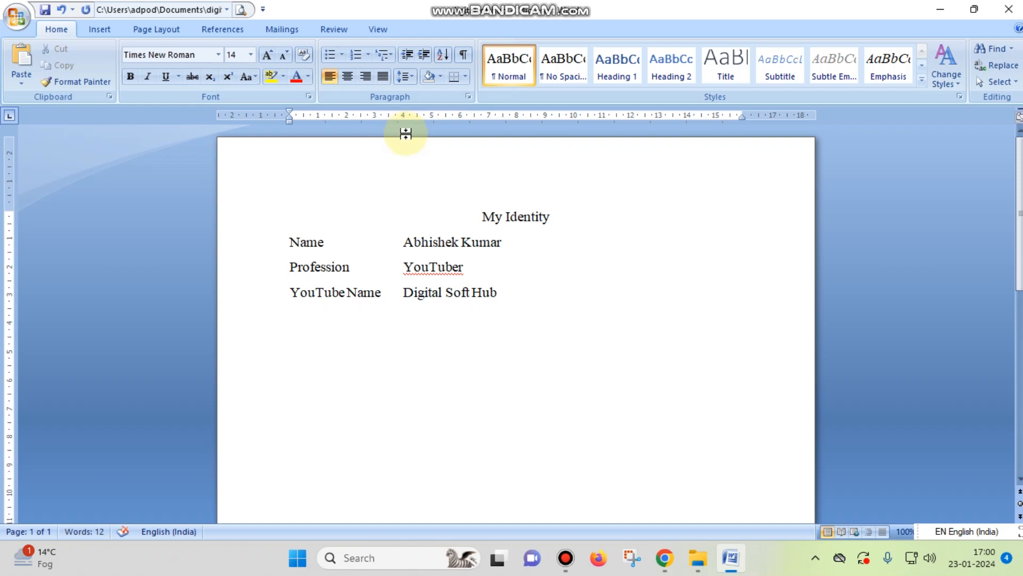
{"action": "left_click", "coordinate": [291, 320]}
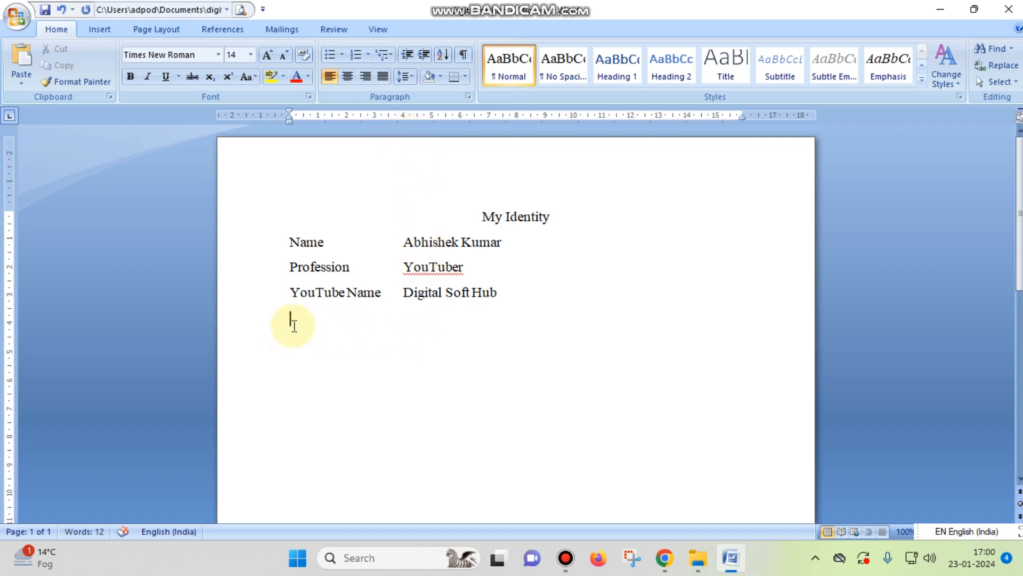